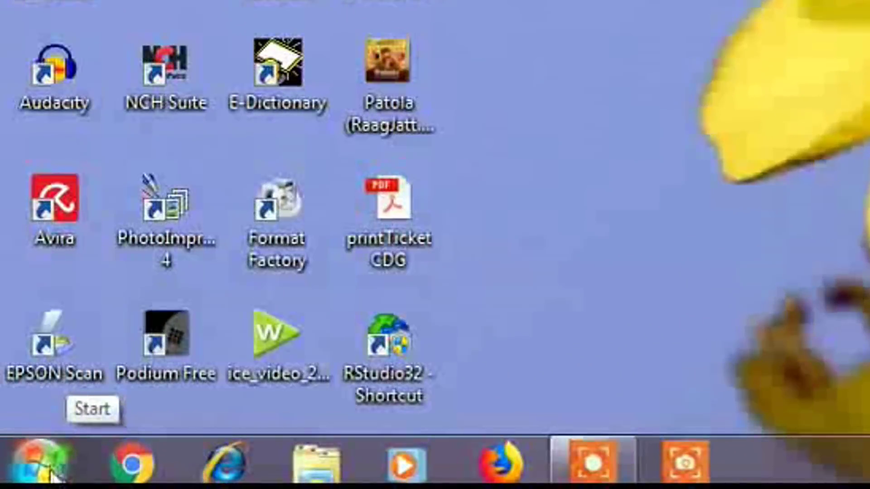
Open Control Panel from Start and switch View by from Category to Small icons
{"action": "left_click", "coordinate": [49, 479]}
{"action": "left_click", "coordinate": [499, 138]}
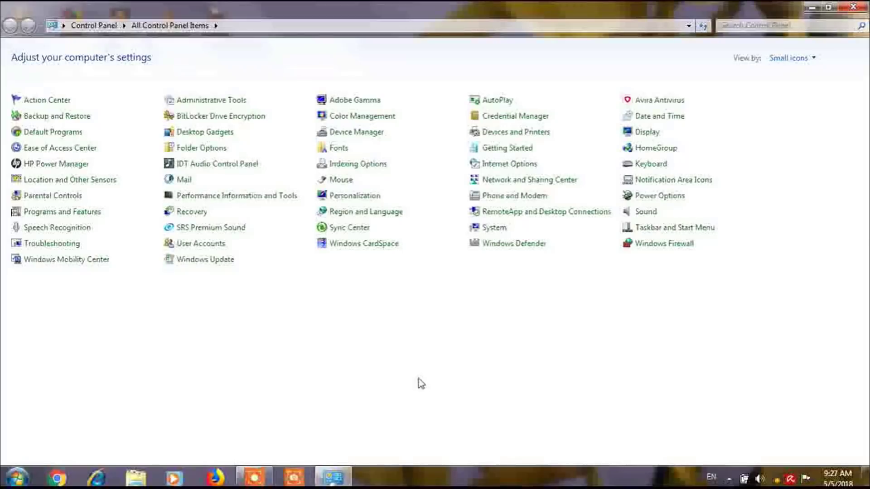
{"action": "left_click", "coordinate": [814, 63]}
{"action": "left_click", "coordinate": [797, 72]}
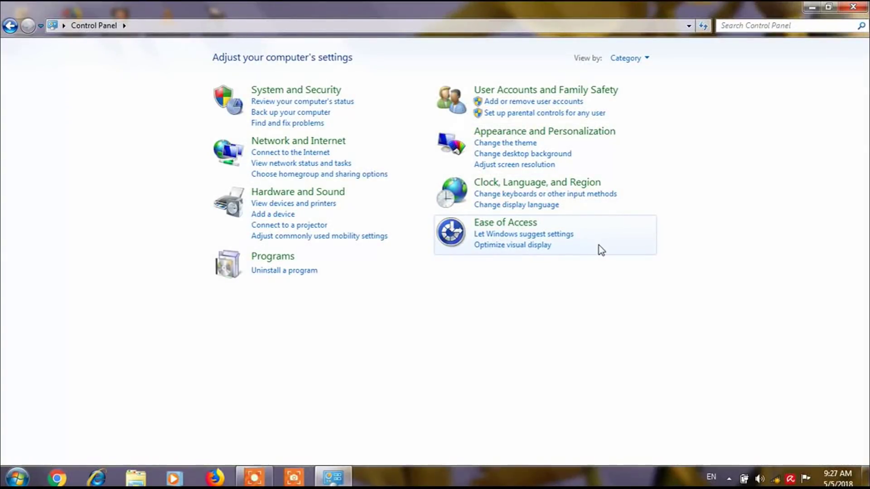
{"action": "left_click", "coordinate": [646, 57]}
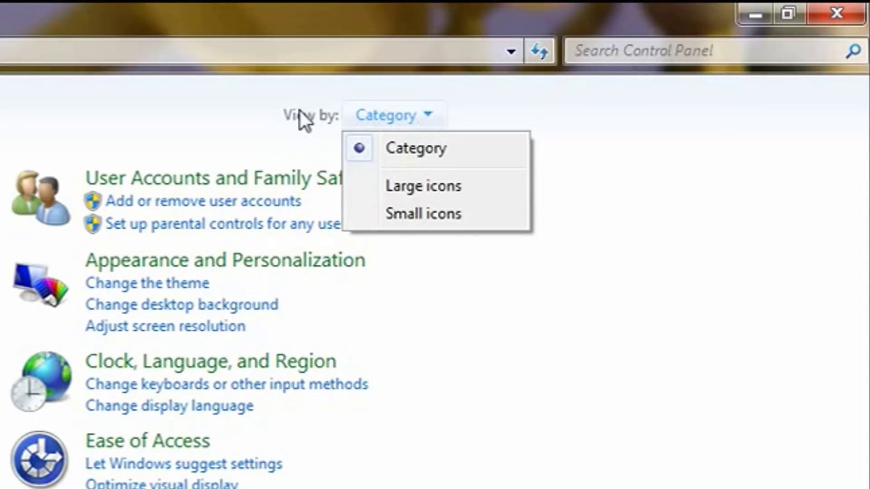
{"action": "left_click", "coordinate": [410, 212]}
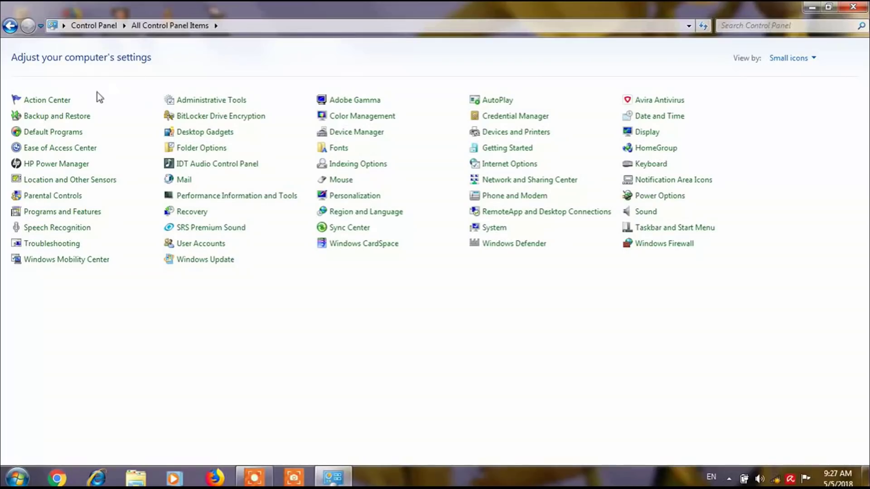
Open Backup and Restore and launch 'Create a system repair disc' for DVD RW Drive (F:)
{"action": "left_click", "coordinate": [52, 117]}
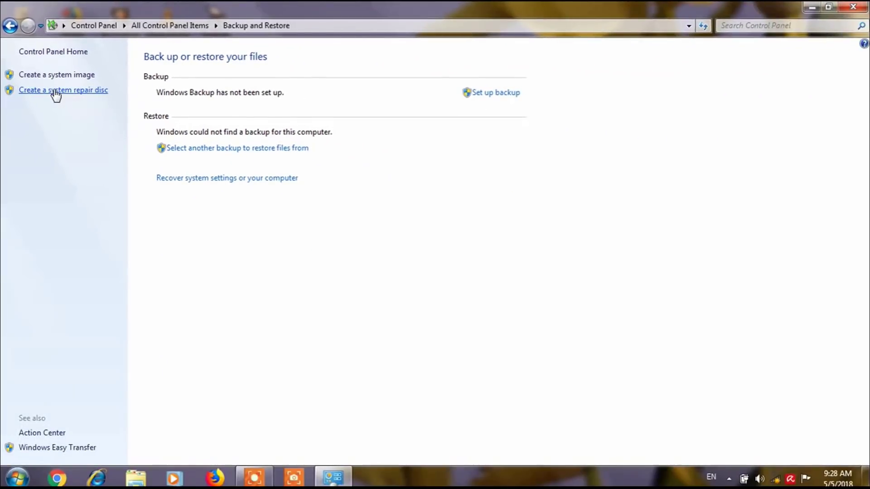
{"action": "left_click", "coordinate": [56, 92]}
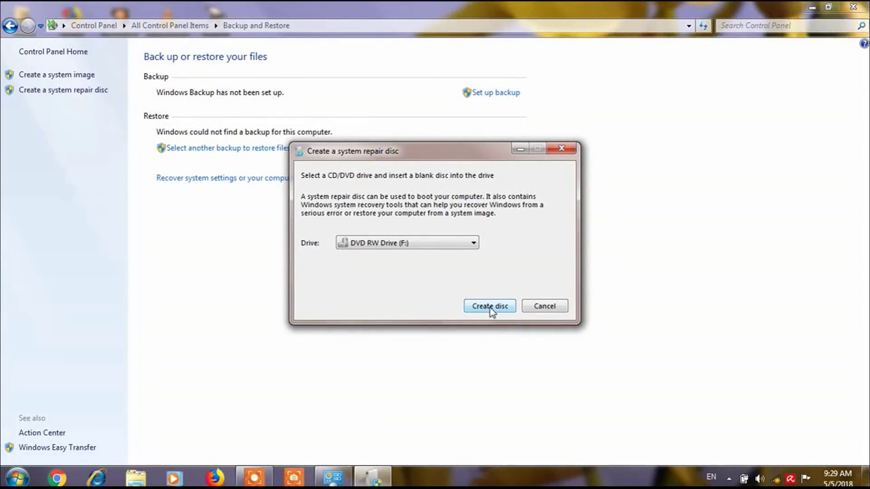
Burn the repair disc to DVD RW Drive (F:), dismiss the usage note, and close the completed window
{"action": "left_click", "coordinate": [491, 307]}
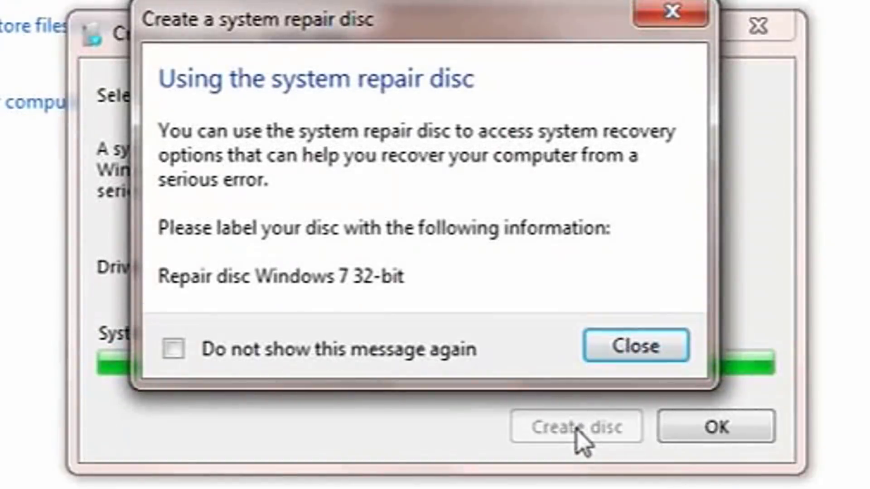
{"action": "left_click", "coordinate": [648, 347]}
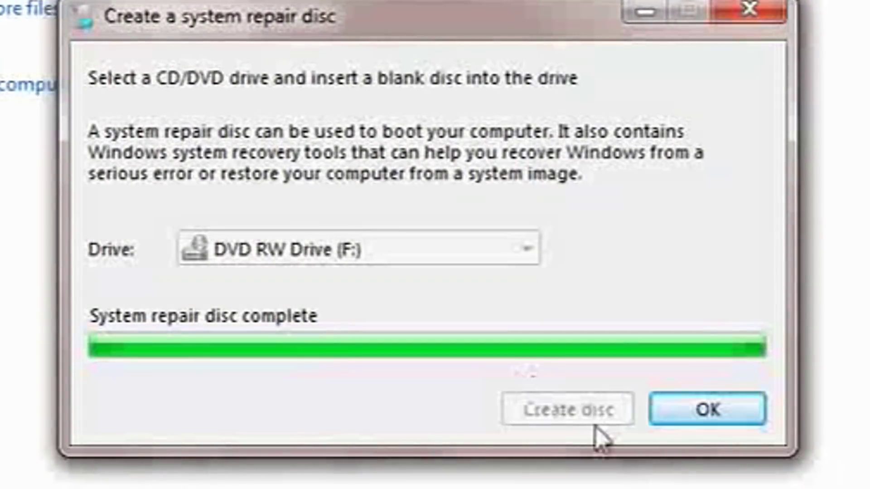
{"action": "left_click", "coordinate": [693, 413]}
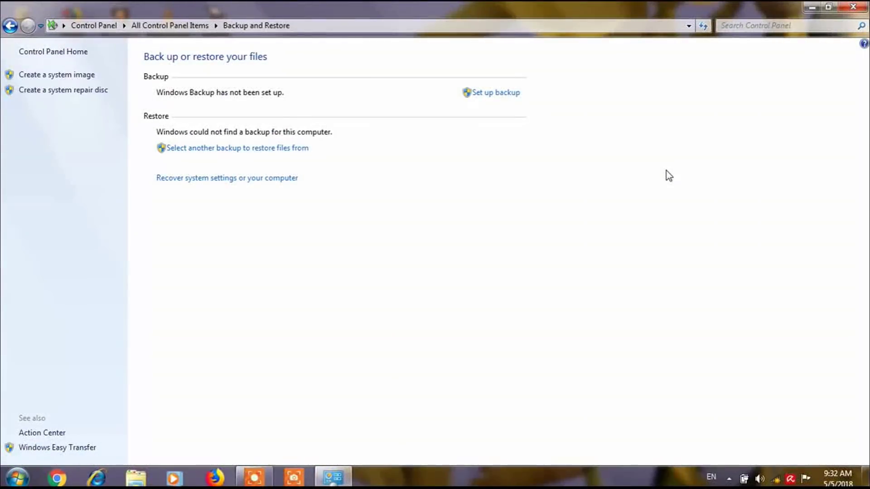
Close Backup and Restore and open DVD RW Drive (F:) from Computer
{"action": "left_click", "coordinate": [860, 9]}
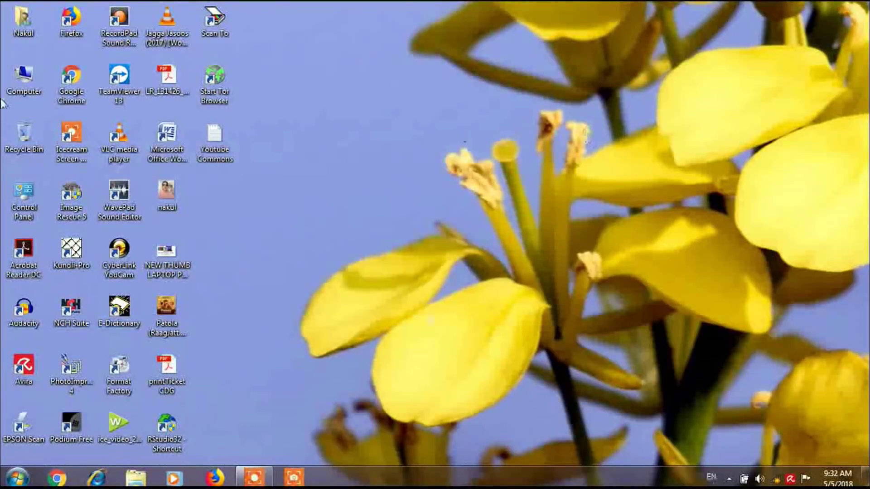
{"action": "double_click", "coordinate": [42, 81]}
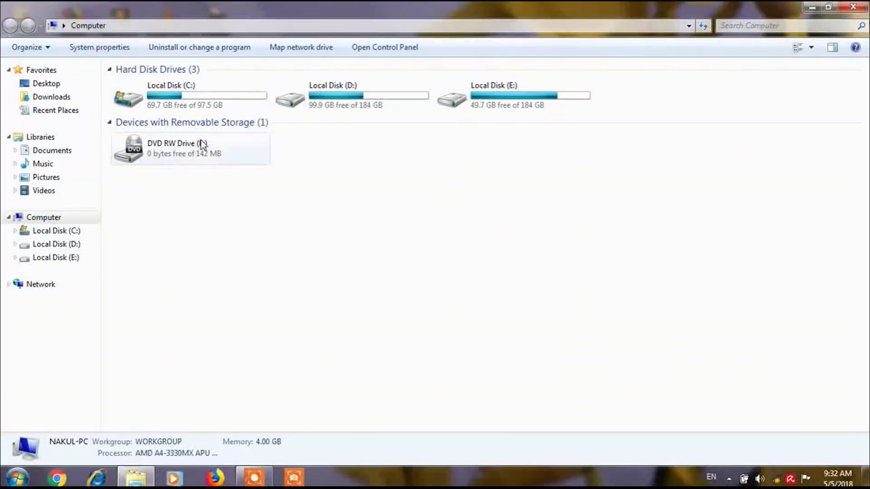
{"action": "right_click", "coordinate": [165, 153]}
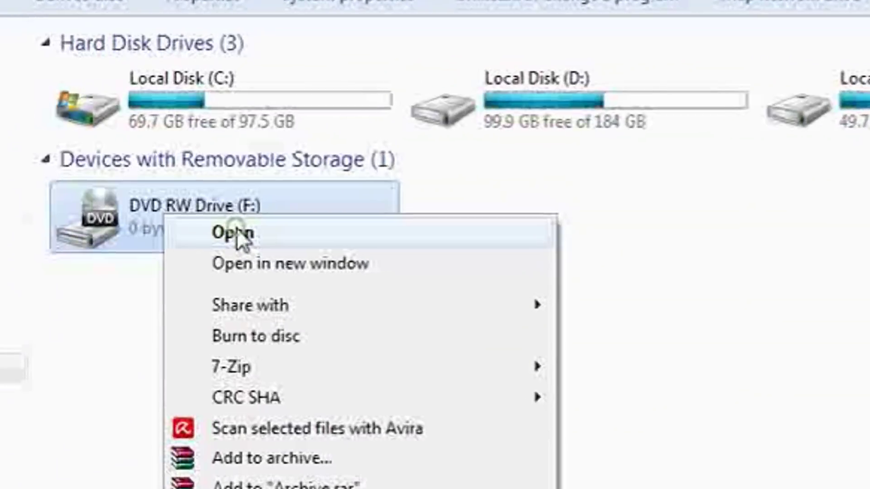
{"action": "left_click", "coordinate": [205, 172]}
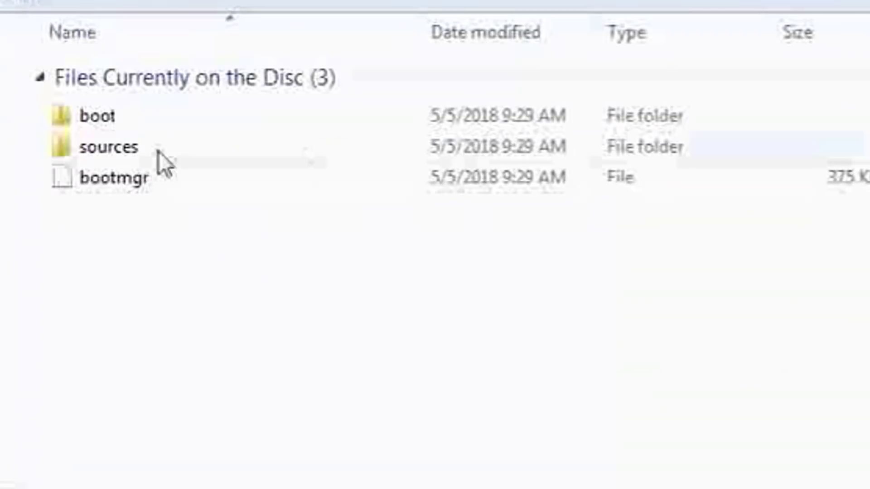
Check the disc's boot and sources folders, close Explorer, and refresh the desktop
{"action": "double_click", "coordinate": [137, 124]}
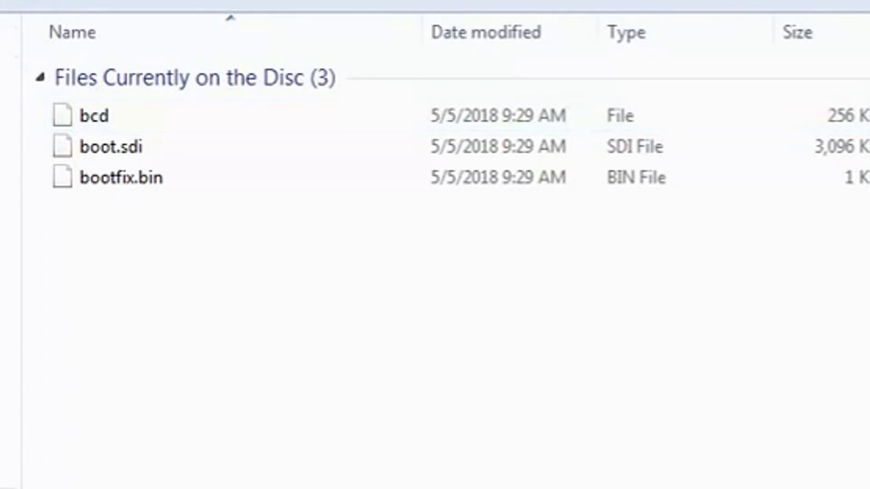
{"action": "key", "text": "alt+Left"}
{"action": "double_click", "coordinate": [99, 149]}
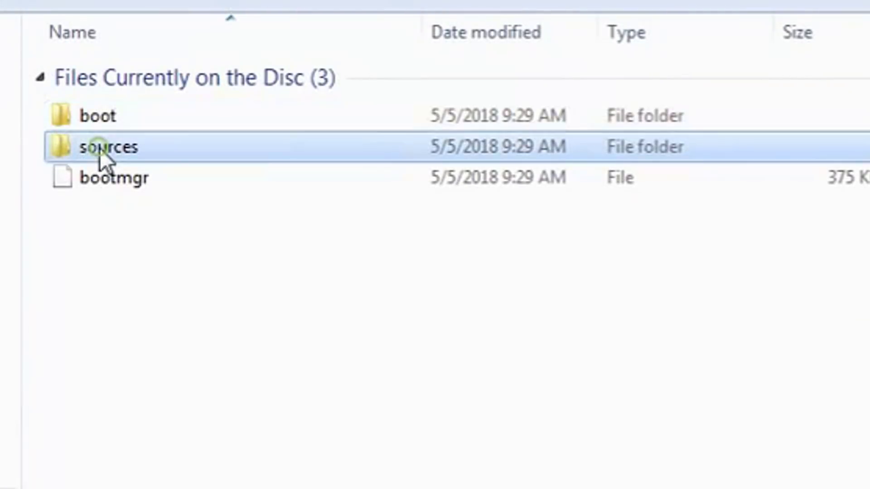
{"action": "key", "text": "alt+Left"}
{"action": "key", "text": "alt+Left"}
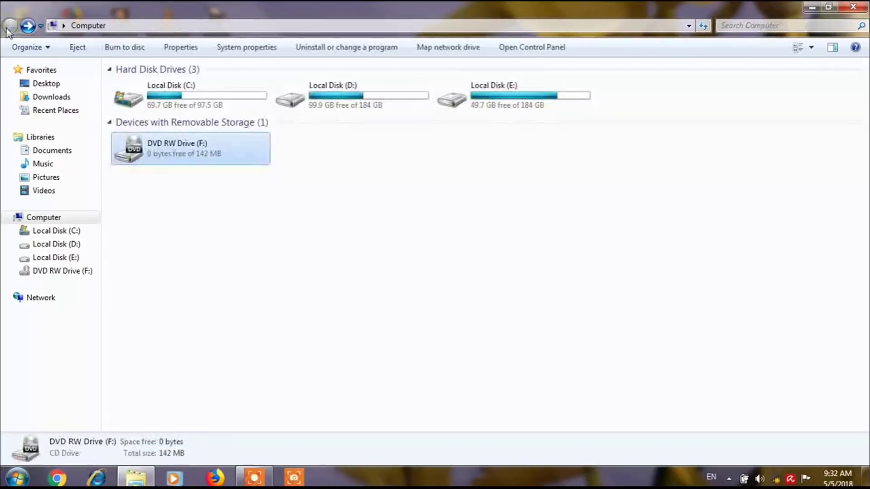
{"action": "left_click", "coordinate": [853, 8]}
{"action": "right_click", "coordinate": [380, 176]}
{"action": "left_click", "coordinate": [421, 225]}
{"action": "right_click", "coordinate": [368, 149]}
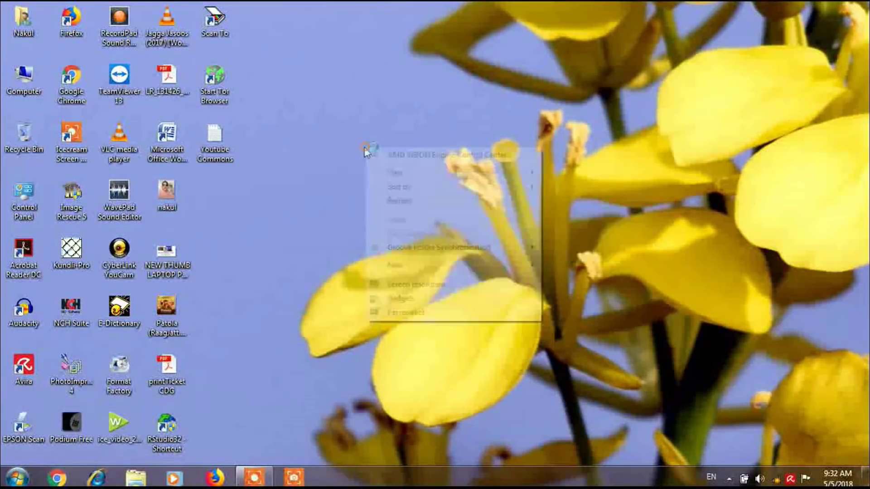
Search the Start menu for 'restore point' and open Create a restore point
{"action": "left_click", "coordinate": [394, 203]}
{"action": "left_click", "coordinate": [17, 477]}
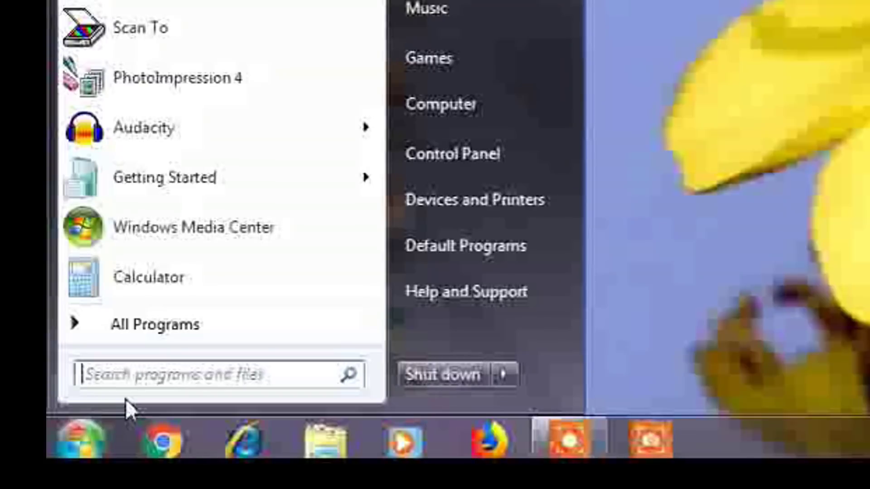
{"action": "type", "text": "restore"}
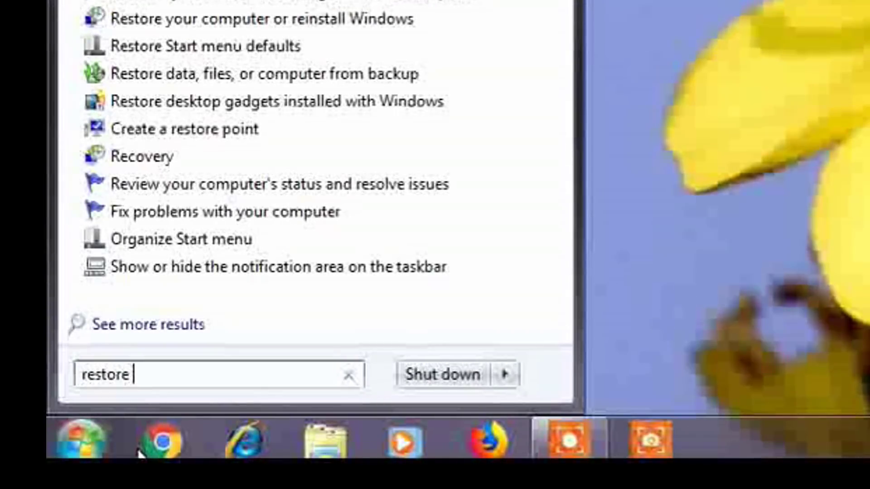
{"action": "type", "text": " point"}
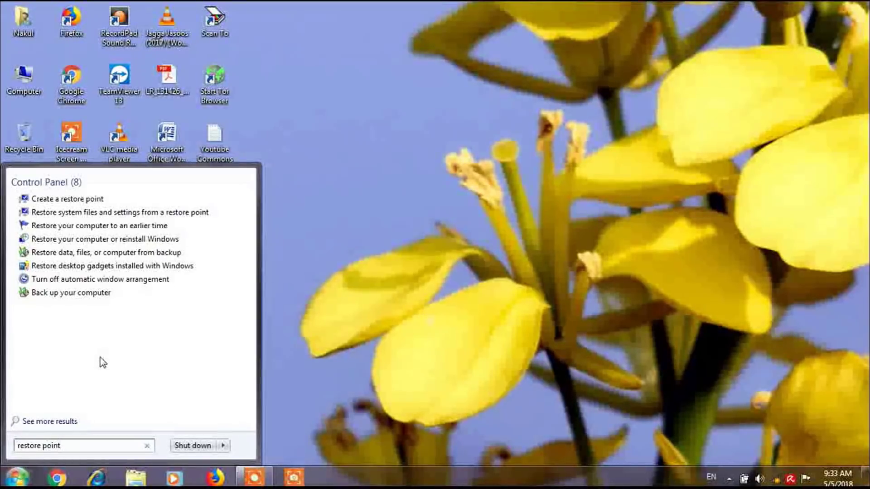
{"action": "left_click", "coordinate": [65, 199]}
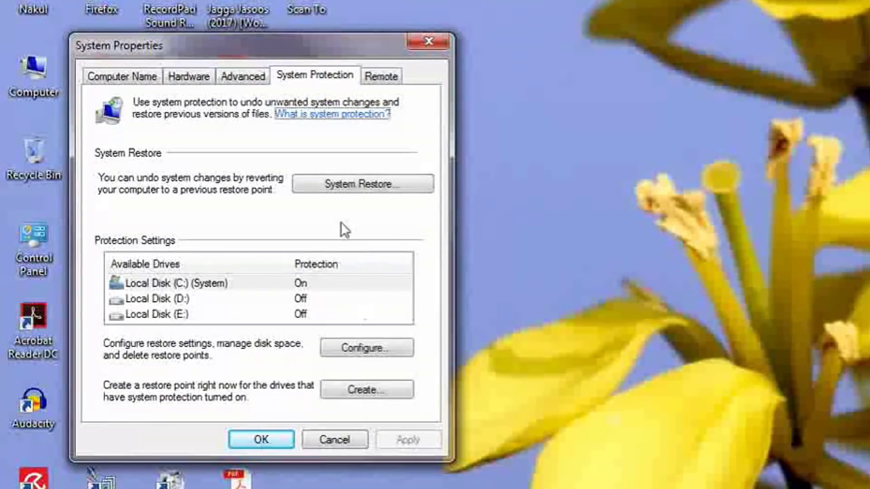
Create a restore point for Local Disk (C:) described as 'Innovative 5/5/2018'
{"action": "left_click", "coordinate": [188, 283]}
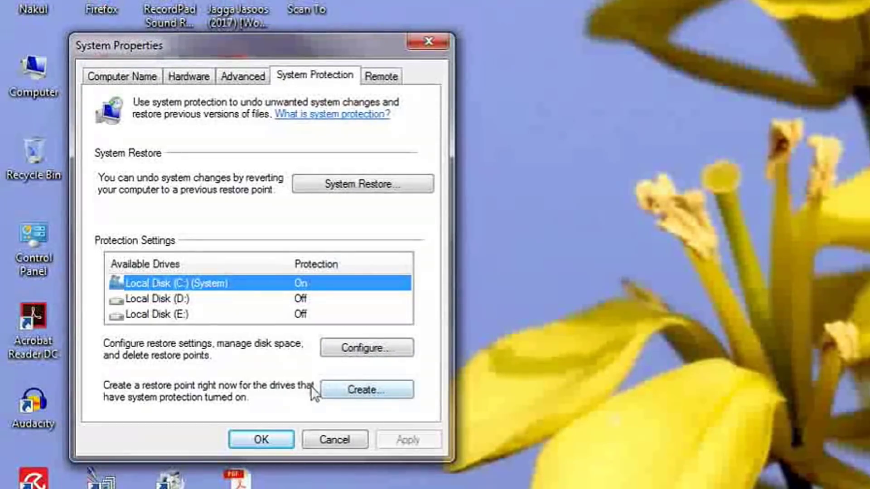
{"action": "left_click", "coordinate": [365, 394]}
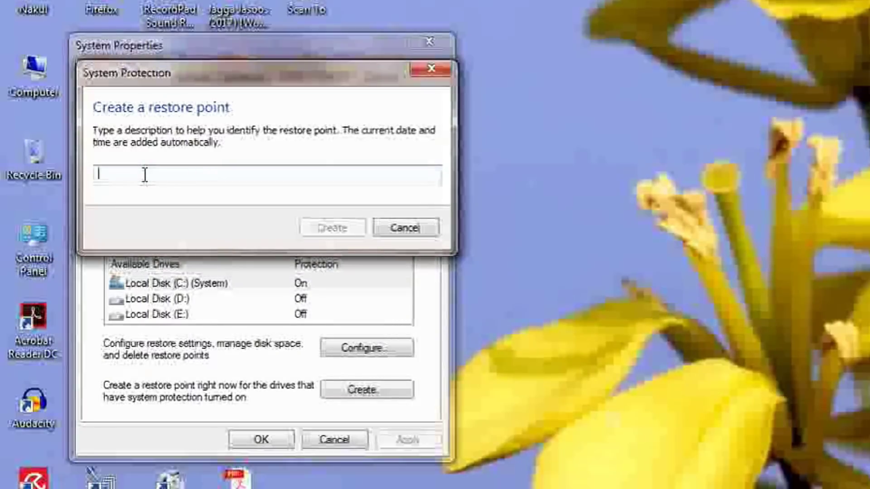
{"action": "type", "text": "I"}
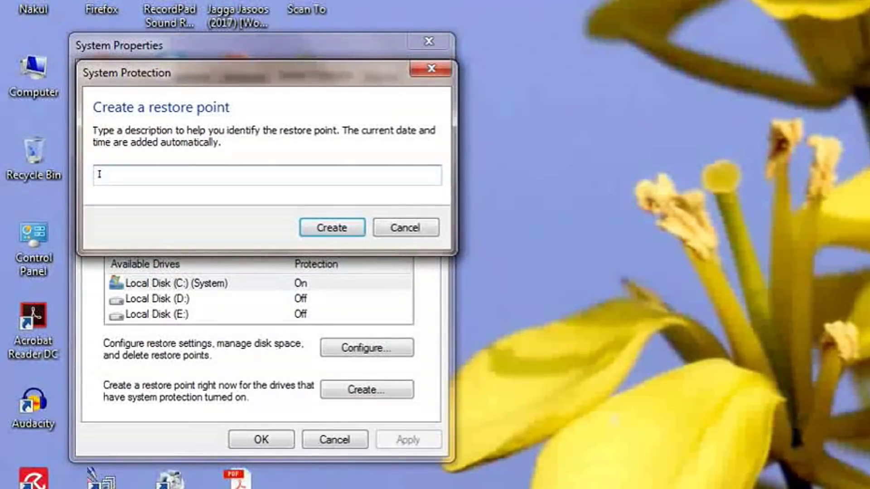
{"action": "type", "text": "nnov"}
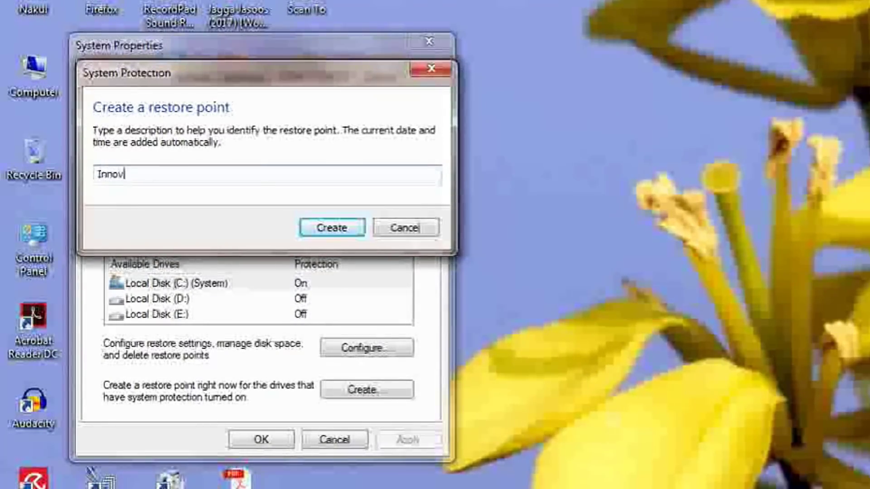
{"action": "type", "text": "ative "}
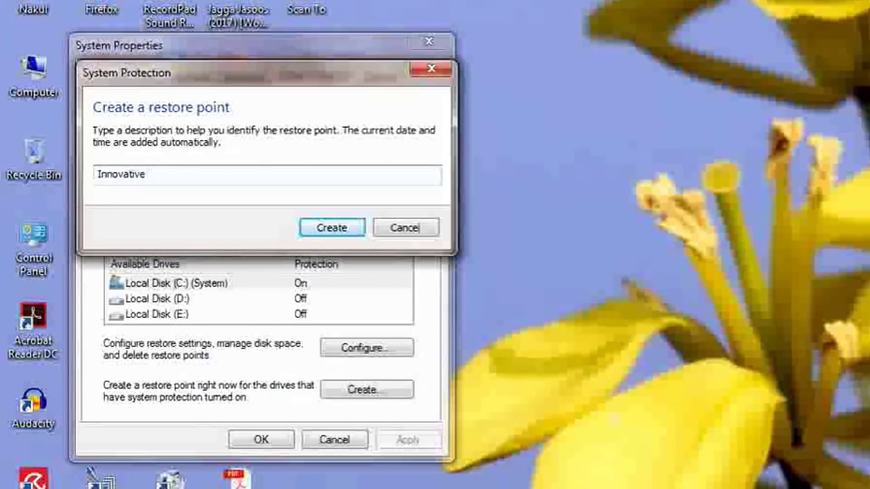
{"action": "type", "text": "5/"}
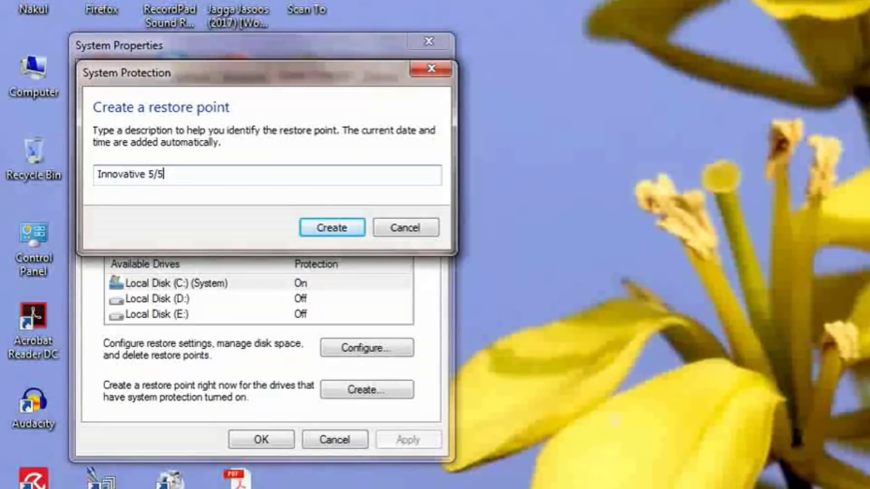
{"action": "type", "text": "5/2018"}
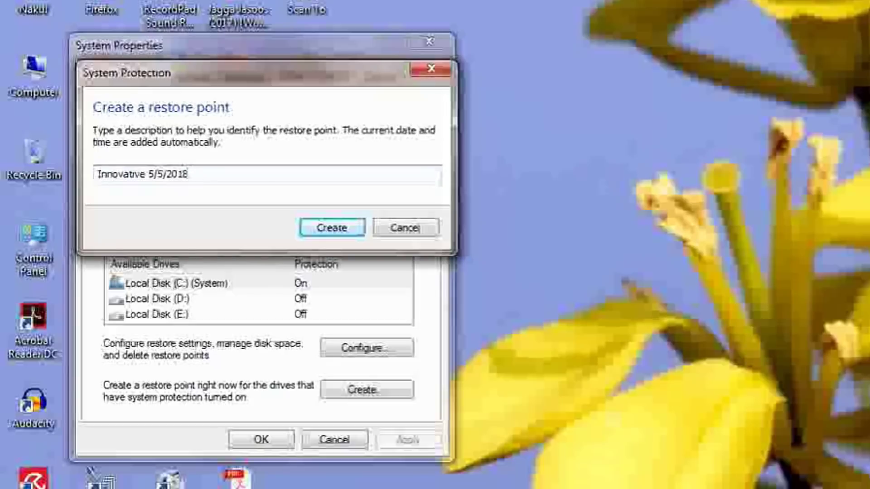
{"action": "left_click", "coordinate": [332, 228]}
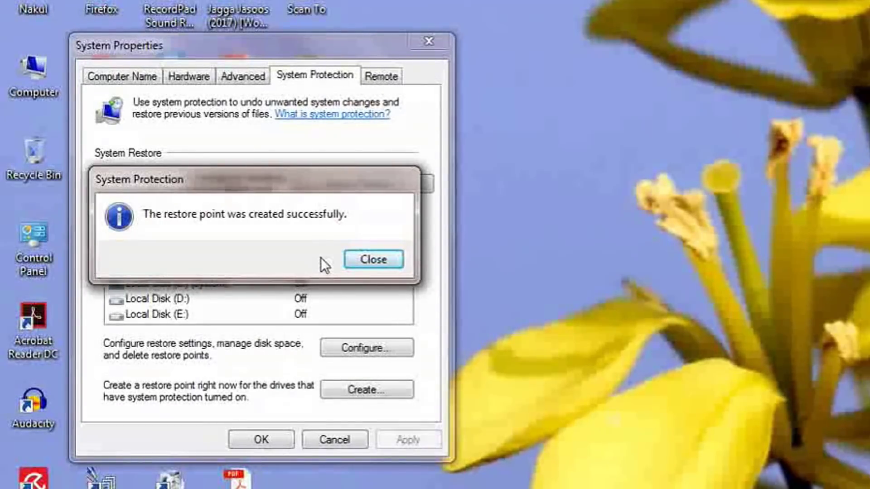
Open System Restore and find Innovative 5/5/2018 listed beside the older Innovative ideas point
{"action": "left_click", "coordinate": [383, 261]}
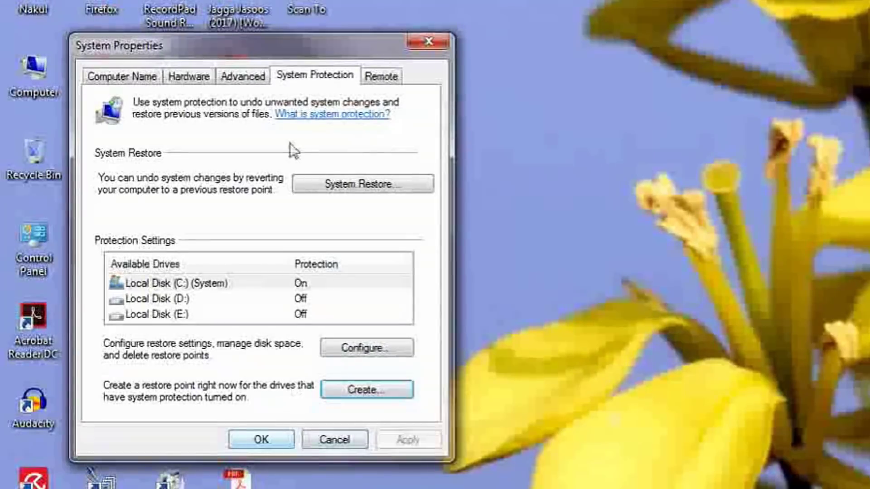
{"action": "left_click", "coordinate": [353, 181]}
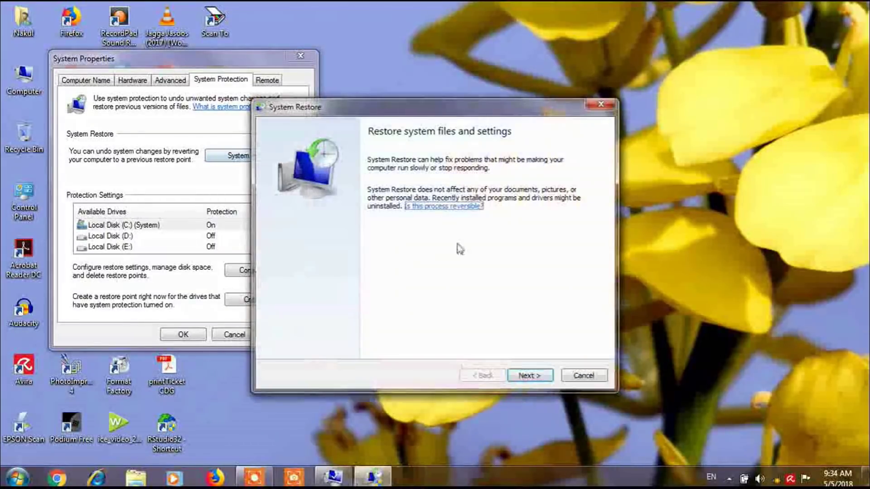
{"action": "left_click", "coordinate": [524, 375]}
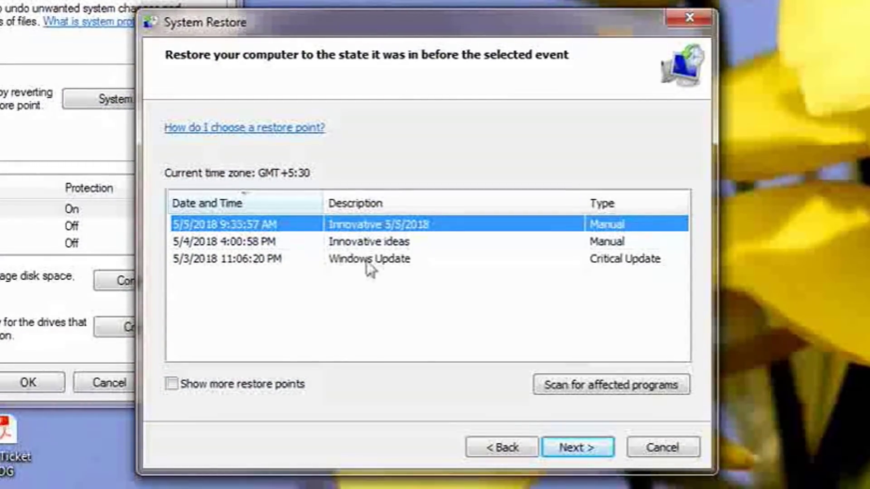
{"action": "left_click", "coordinate": [401, 243]}
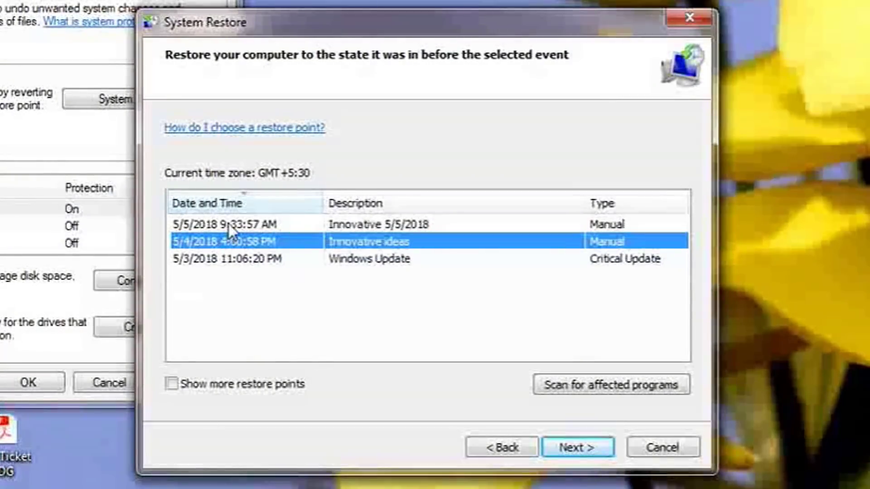
{"action": "left_click", "coordinate": [264, 224]}
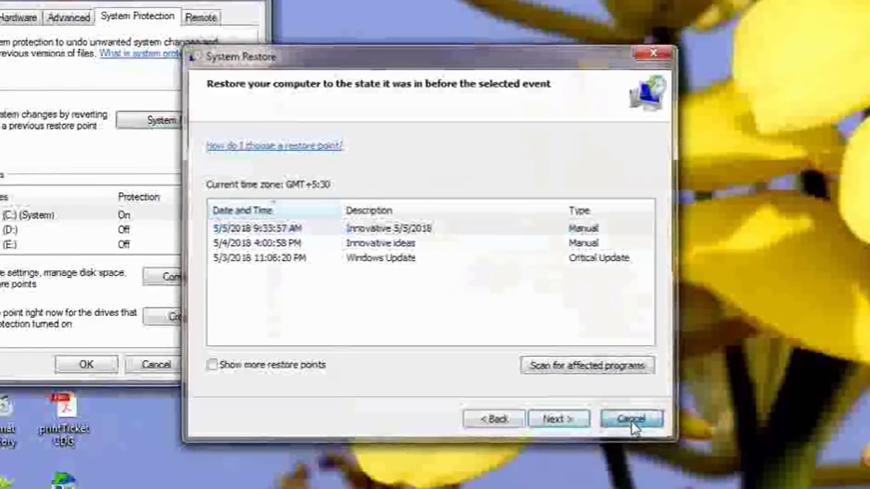
Cancel System Restore, close System Properties, and refresh the desktop
{"action": "left_click", "coordinate": [662, 449]}
{"action": "left_click", "coordinate": [184, 335]}
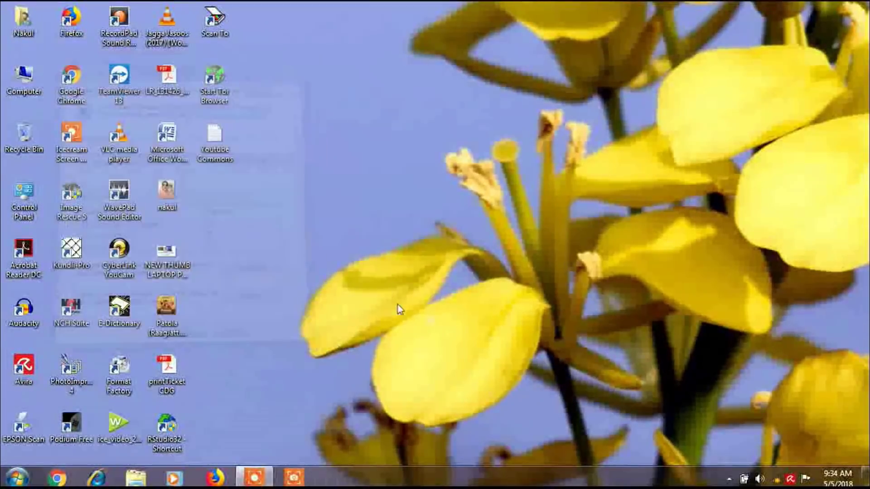
{"action": "right_click", "coordinate": [342, 192]}
{"action": "left_click", "coordinate": [382, 245]}
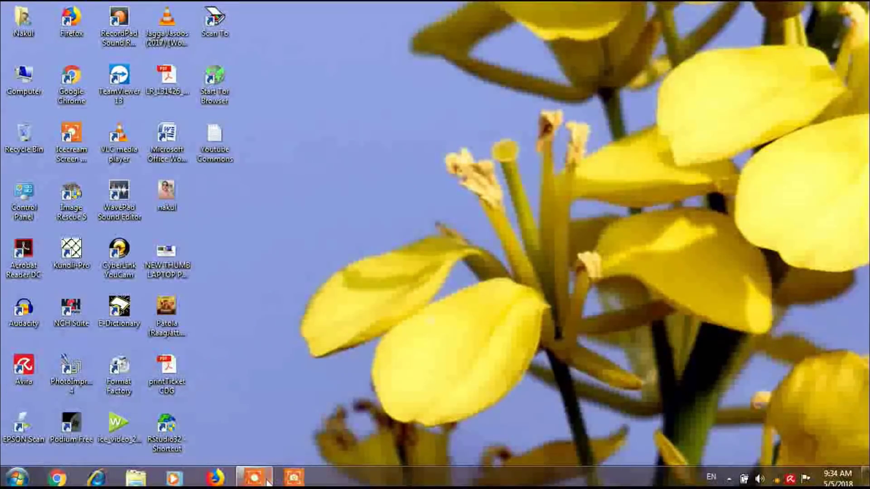